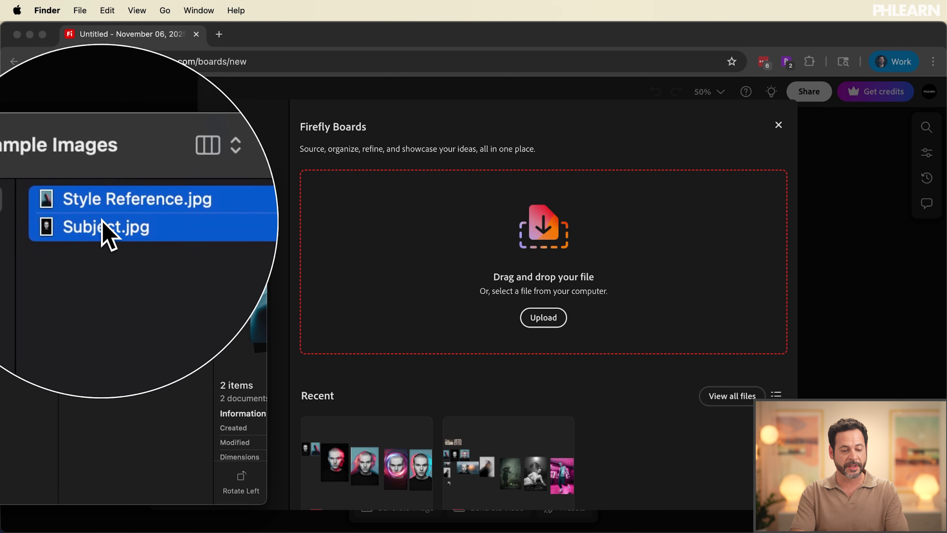
# Drop the black-and-white portrait and the blurred pink-teal portrait from Finder onto the board, side by side
pyautogui.moveTo(101, 219); pyautogui.dragTo(395, 289)
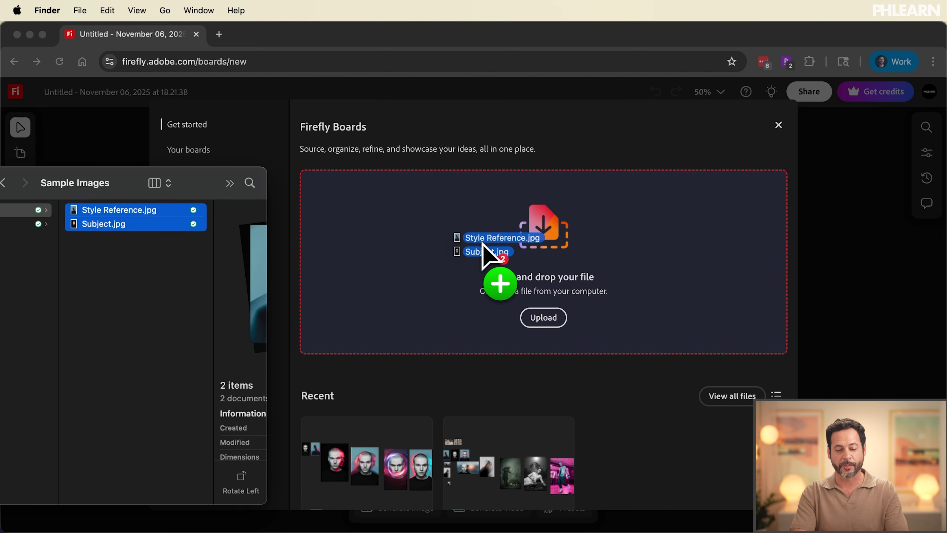
pyautogui.moveTo(482, 244); pyautogui.dragTo(483, 246)
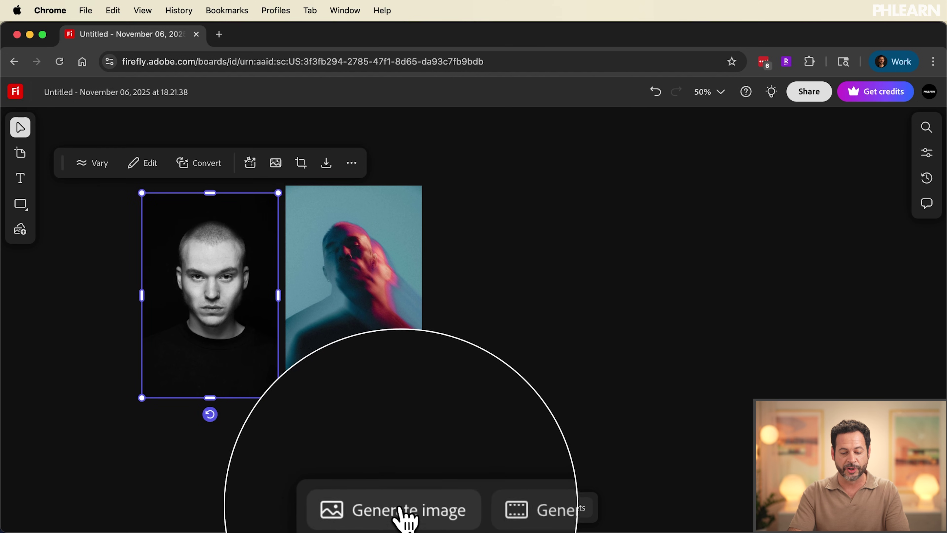
# Start an image generation using Gemini 2.5 (Nano Banana) with the black-and-white portrait as reference
pyautogui.click(402, 511)
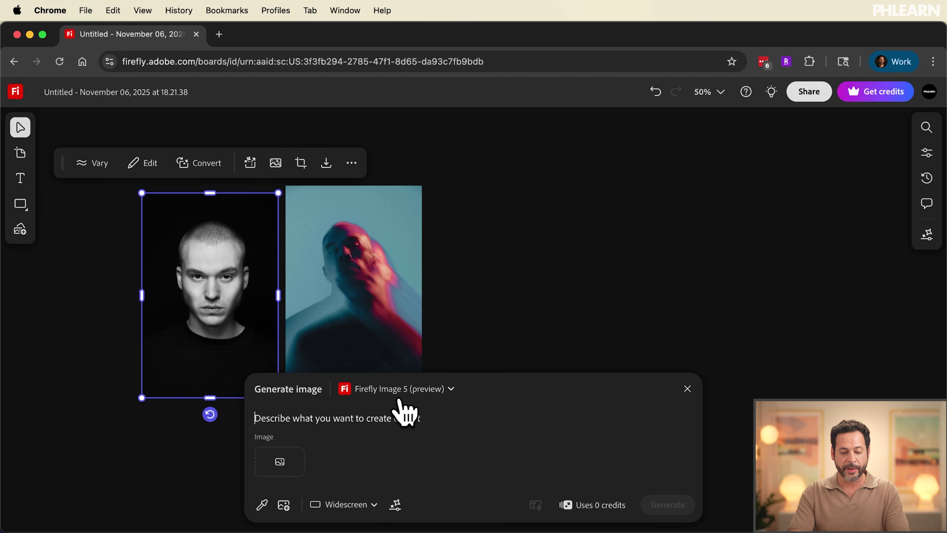
pyautogui.click(410, 403)
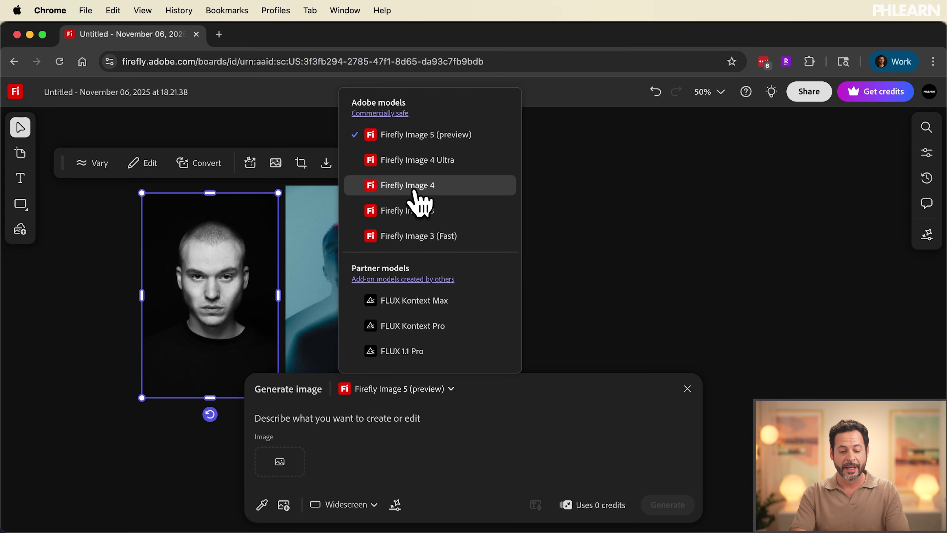
pyautogui.scroll(-5, 418, 201)
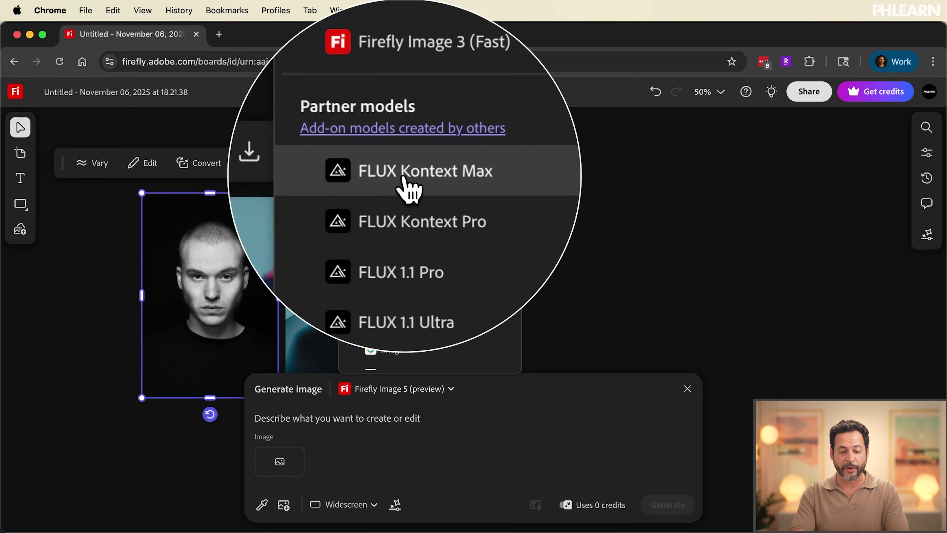
pyautogui.scroll(-2, 416, 209)
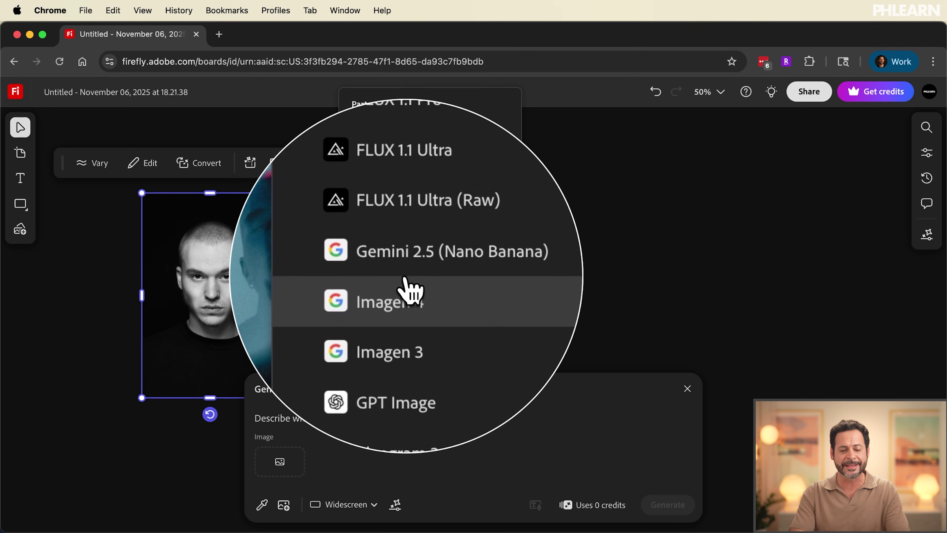
pyautogui.click(406, 264)
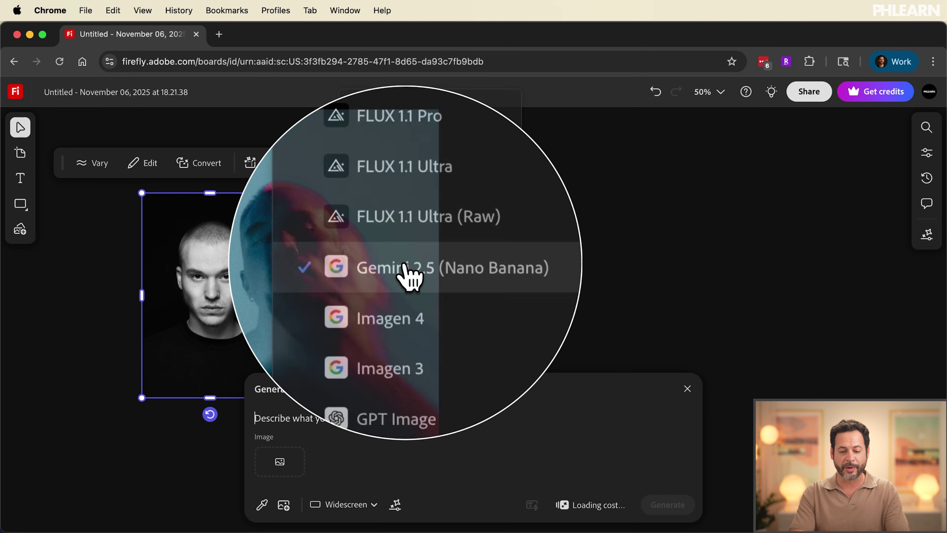
pyautogui.scroll(-2, 485, 317)
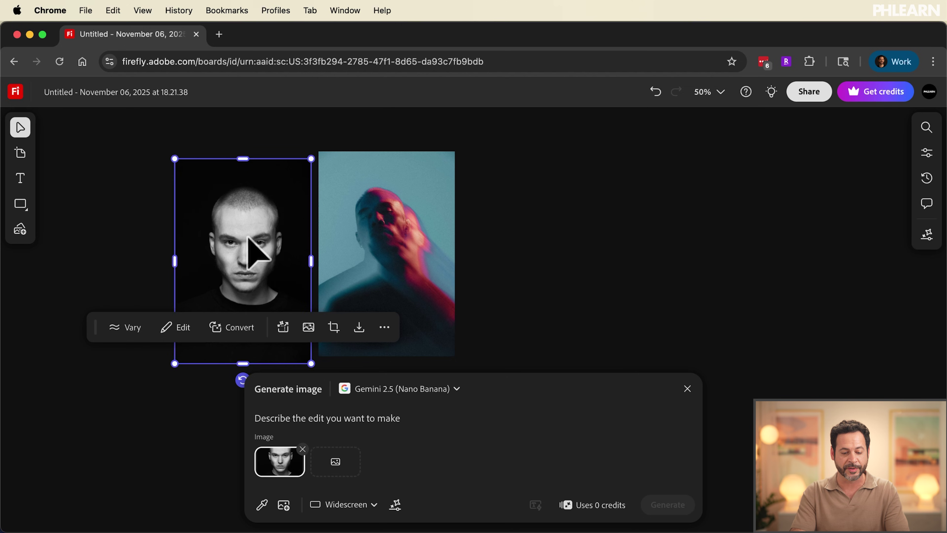
# Add the blurred portrait as the second reference and generate with the style-transfer prompt
pyautogui.click(280, 332)
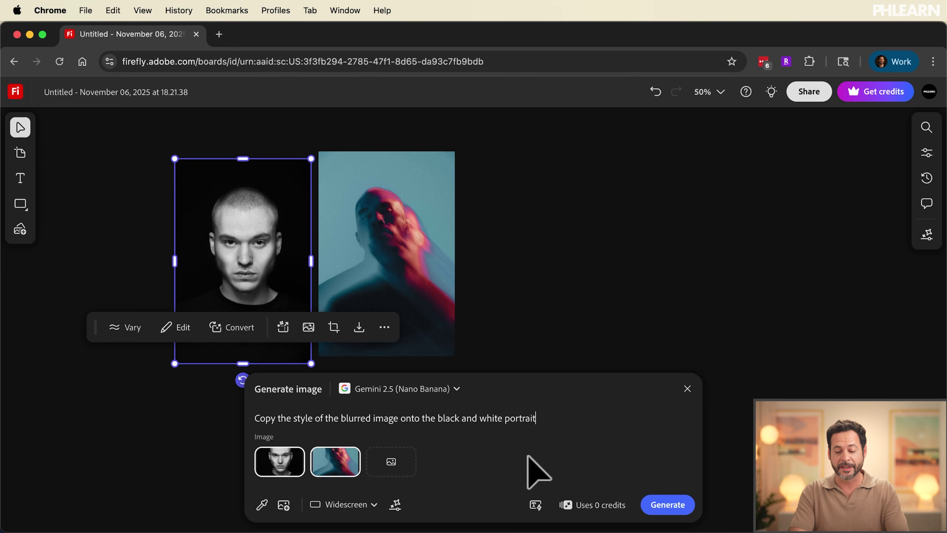
pyautogui.click(662, 505)
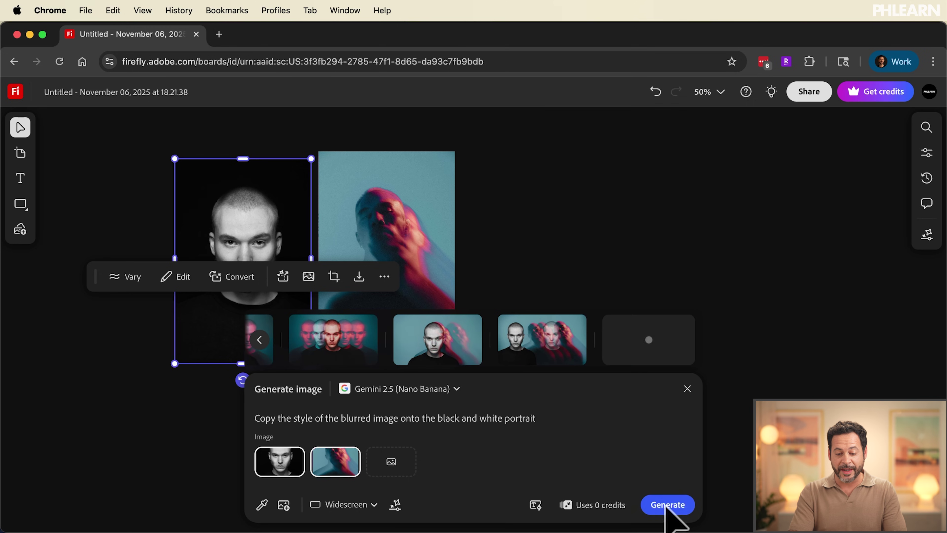
# Place the widescreen restyled result on the board, enlarge it, and reload its prompt and references
pyautogui.moveTo(290, 337)
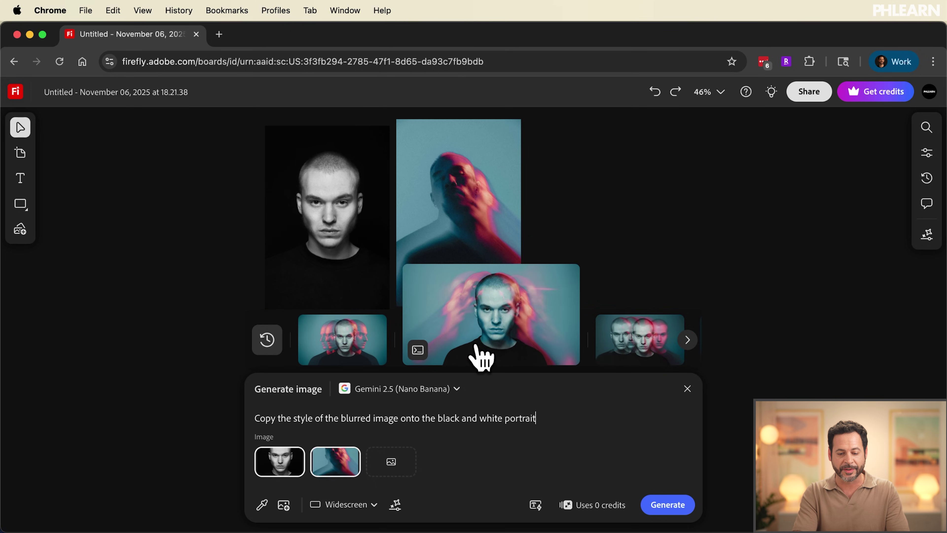
pyautogui.moveTo(541, 328); pyautogui.dragTo(556, 141)
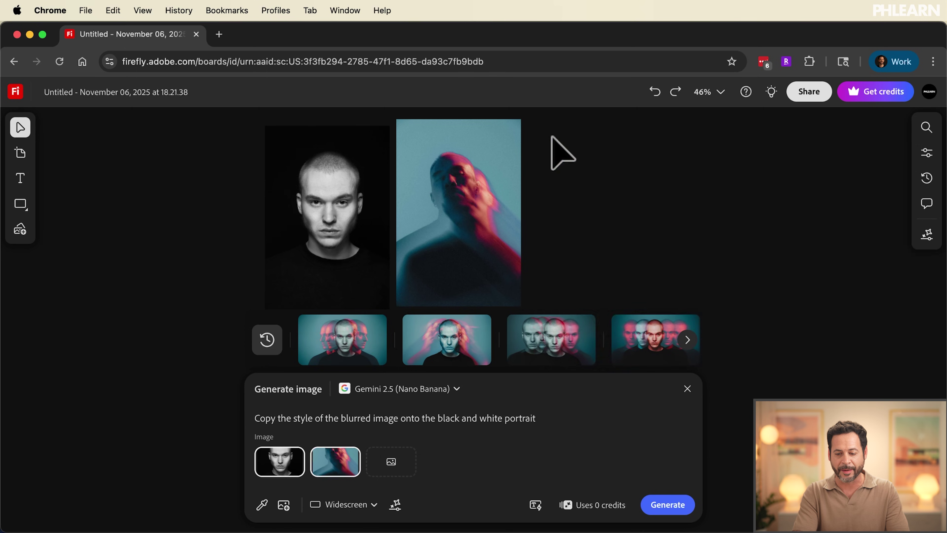
pyautogui.press('super+minus')
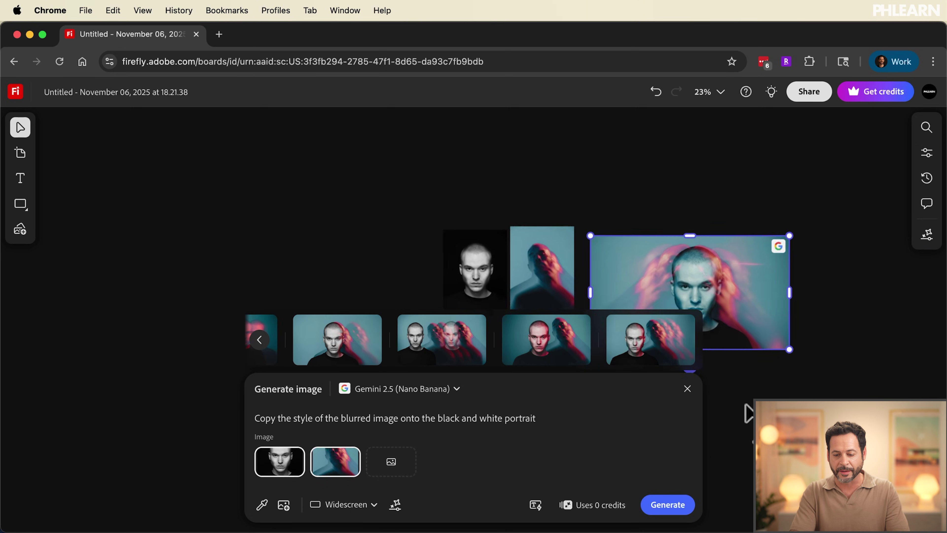
pyautogui.moveTo(720, 292); pyautogui.dragTo(822, 358)
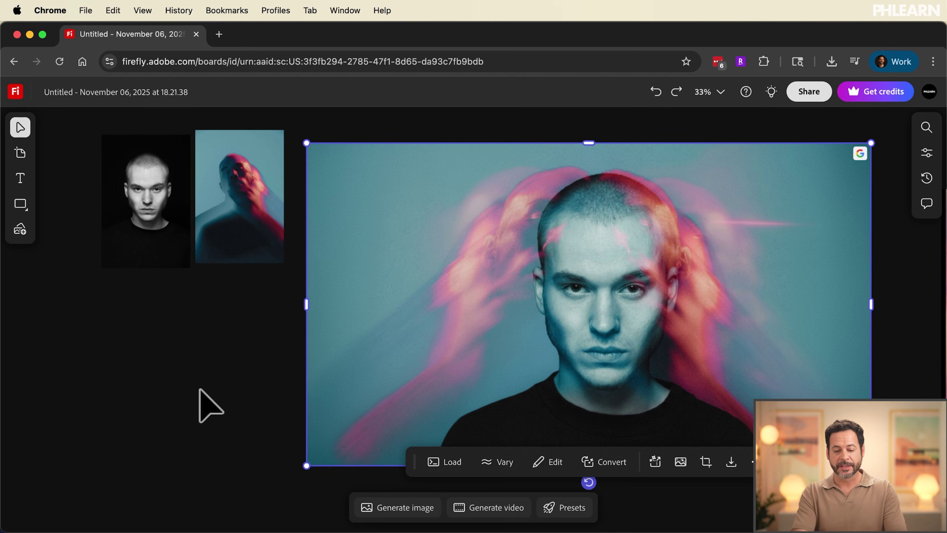
pyautogui.click(450, 470)
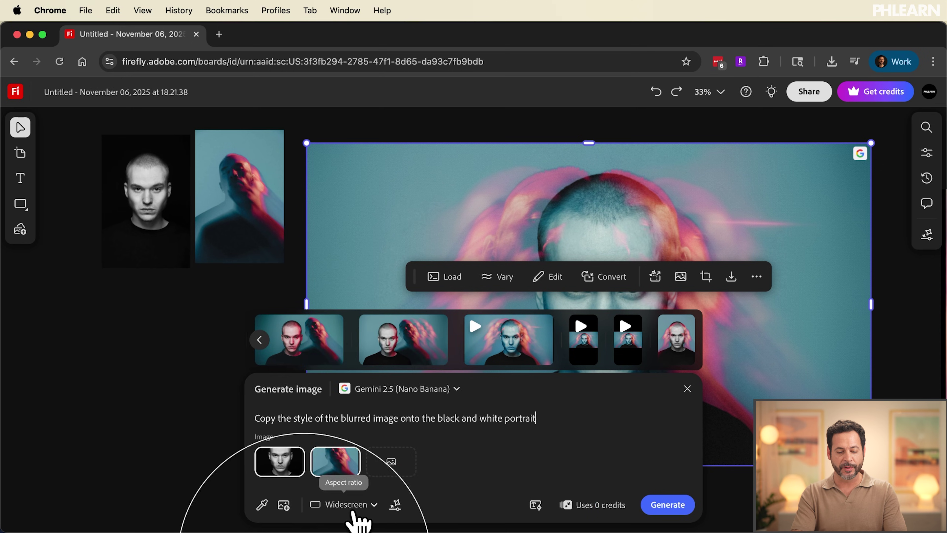
# Generate a Portrait aspect-ratio version of the restyled portrait
pyautogui.click(353, 507)
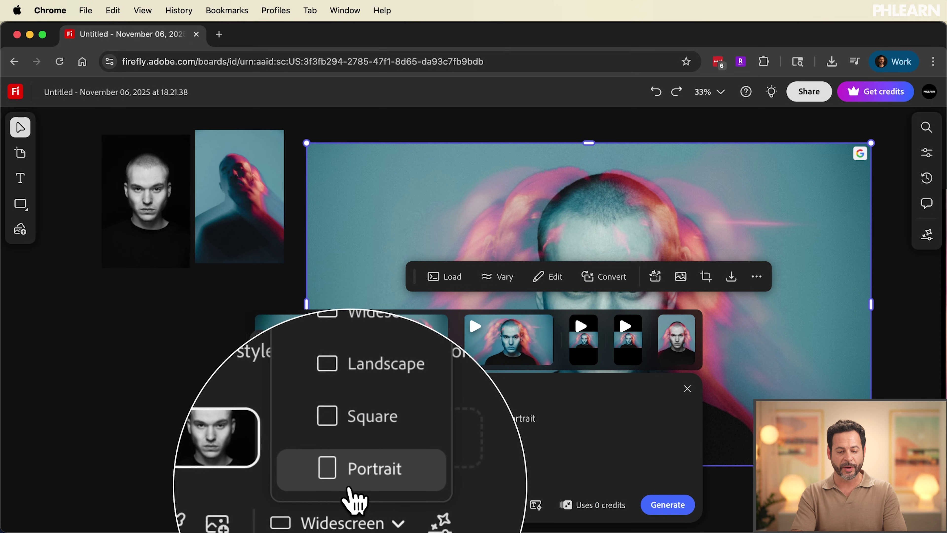
pyautogui.click(353, 484)
pyautogui.click(659, 506)
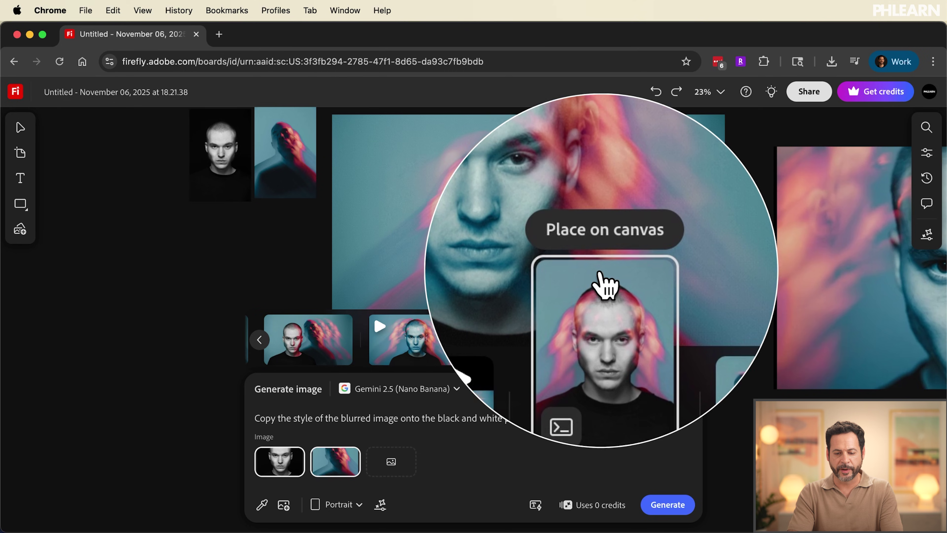
# Place the vertical result on the board's left, close the panel, then enlarge and reposition it up-left
pyautogui.moveTo(602, 258); pyautogui.dragTo(165, 229)
pyautogui.click(687, 389)
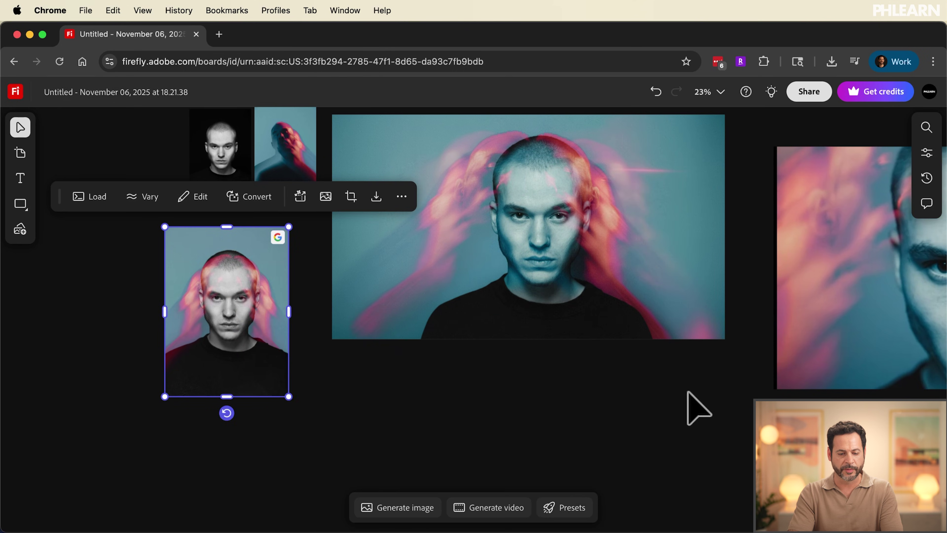
pyautogui.moveTo(289, 396); pyautogui.dragTo(380, 507)
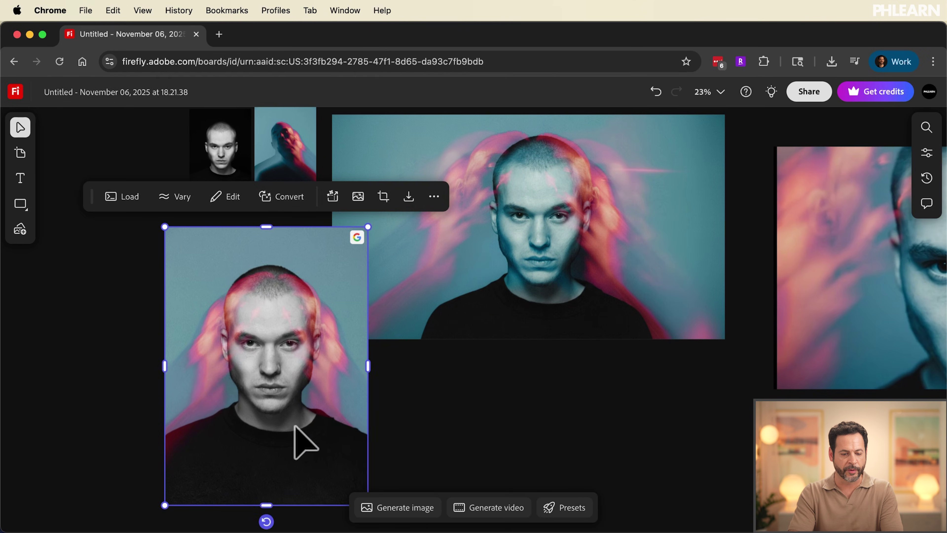
pyautogui.moveTo(302, 440); pyautogui.dragTo(254, 412)
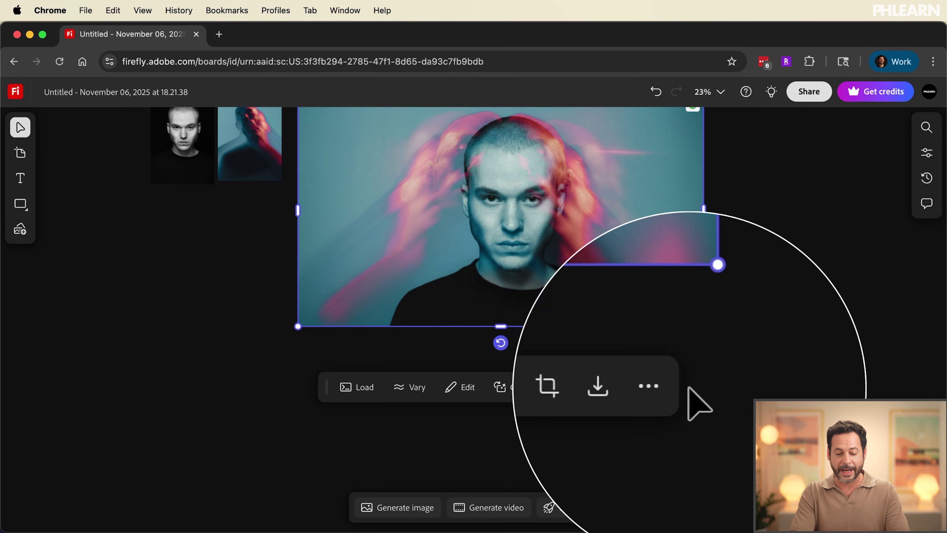
# Set up a Veo 3.1 video generation using the blurred portrait as its first frame
pyautogui.click(481, 513)
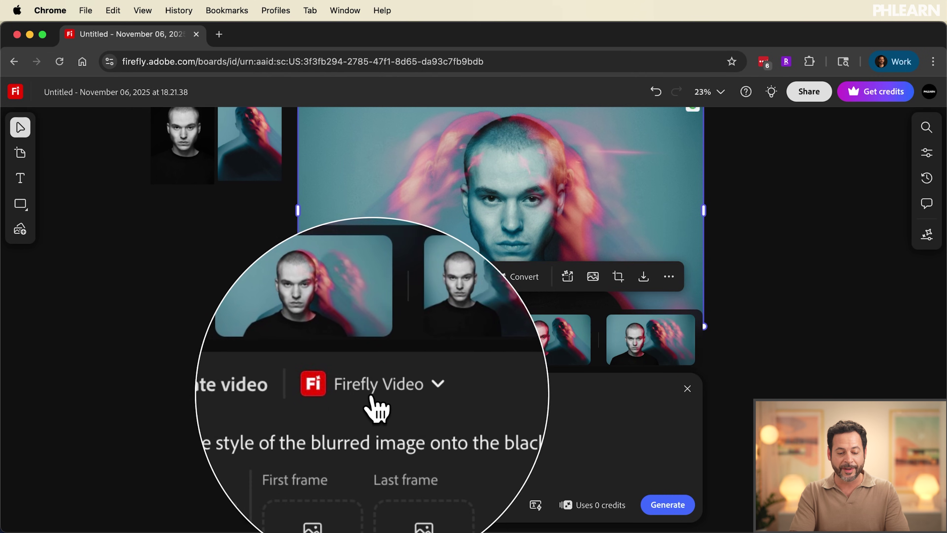
pyautogui.click(374, 392)
pyautogui.scroll(-1, 398, 239)
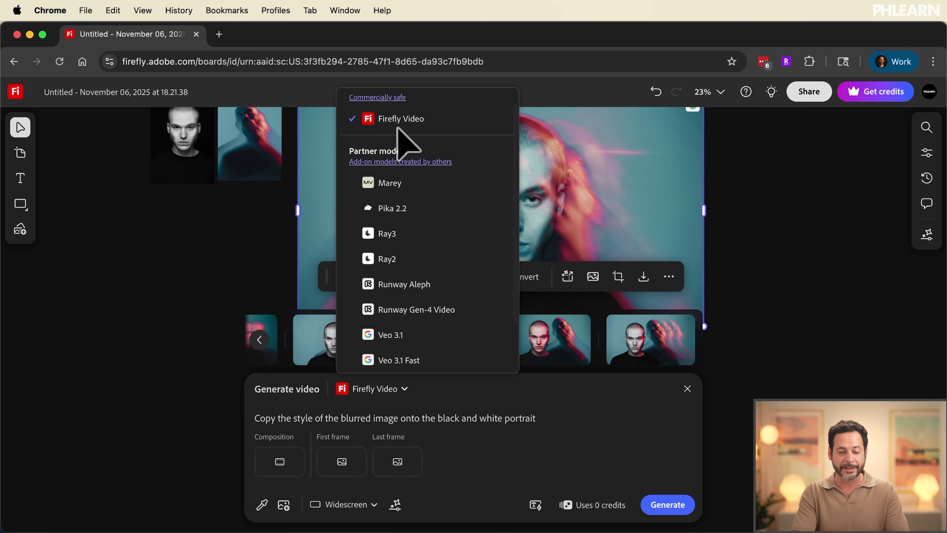
pyautogui.scroll(-2, 407, 257)
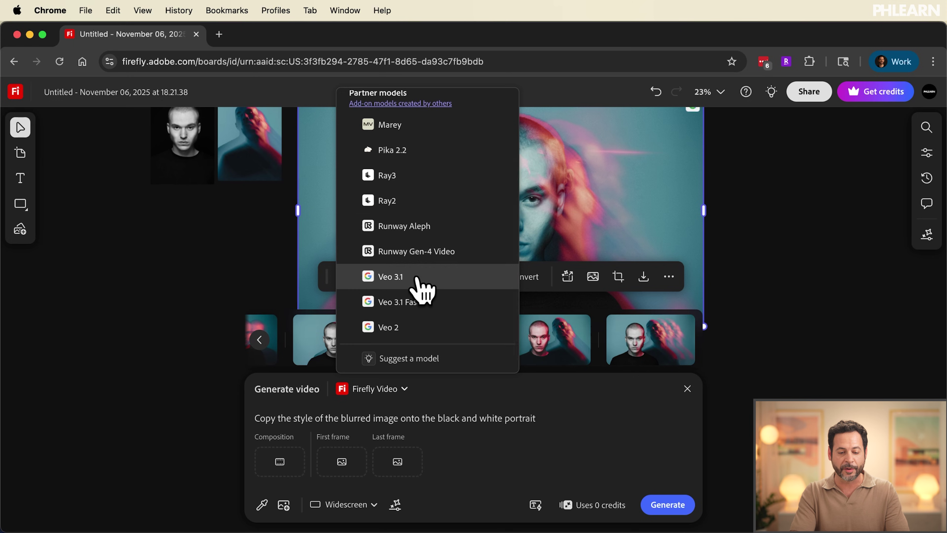
pyautogui.click(409, 279)
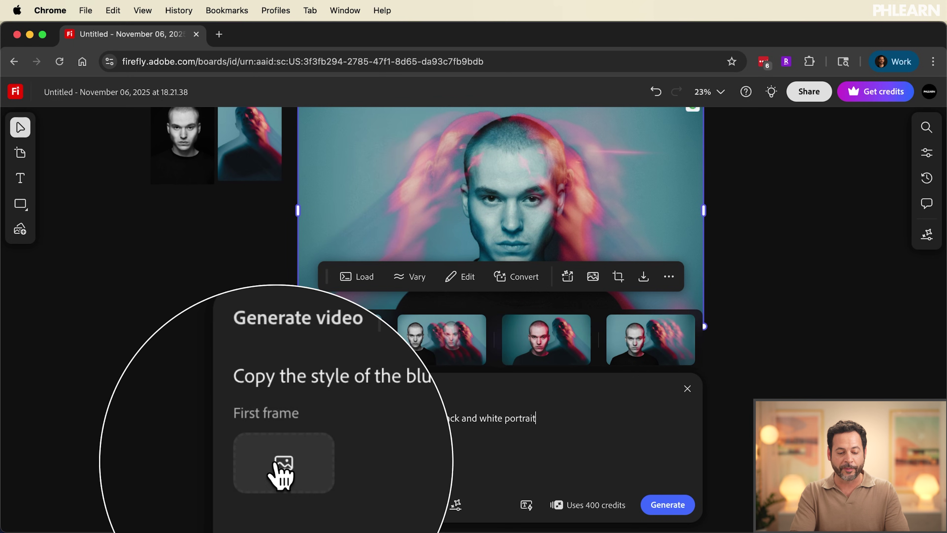
pyautogui.click(274, 472)
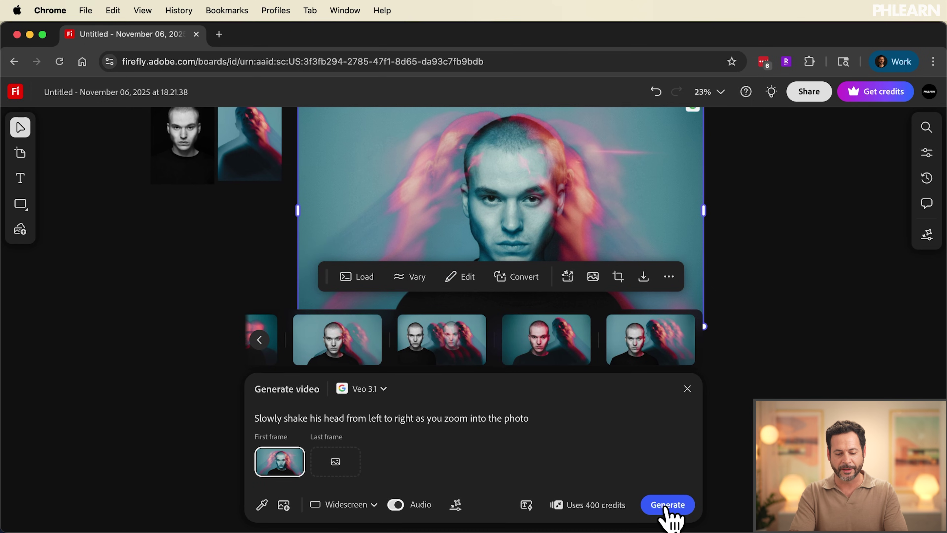
# Generate one widescreen Veo 3.1 video, then switch to Portrait and generate two more
pyautogui.click(667, 508)
pyautogui.click(651, 340)
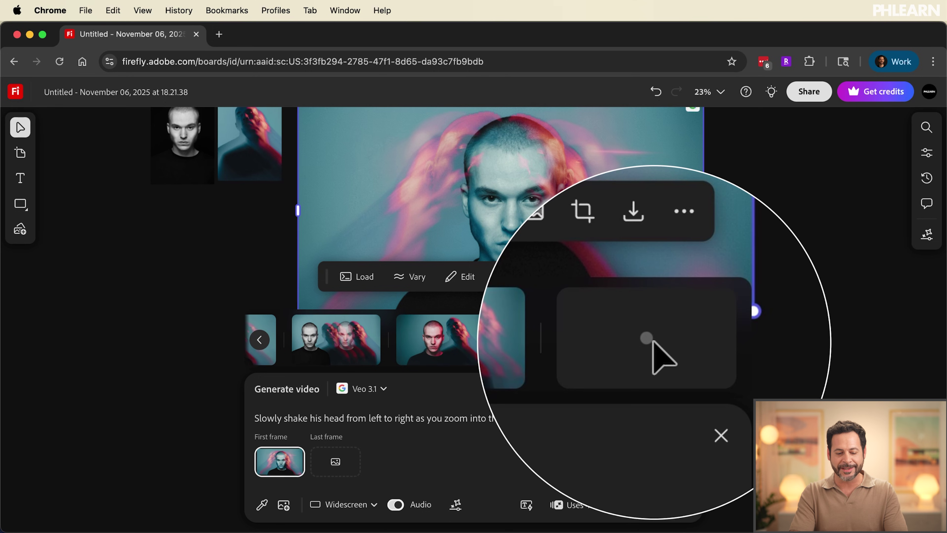
pyautogui.click(373, 503)
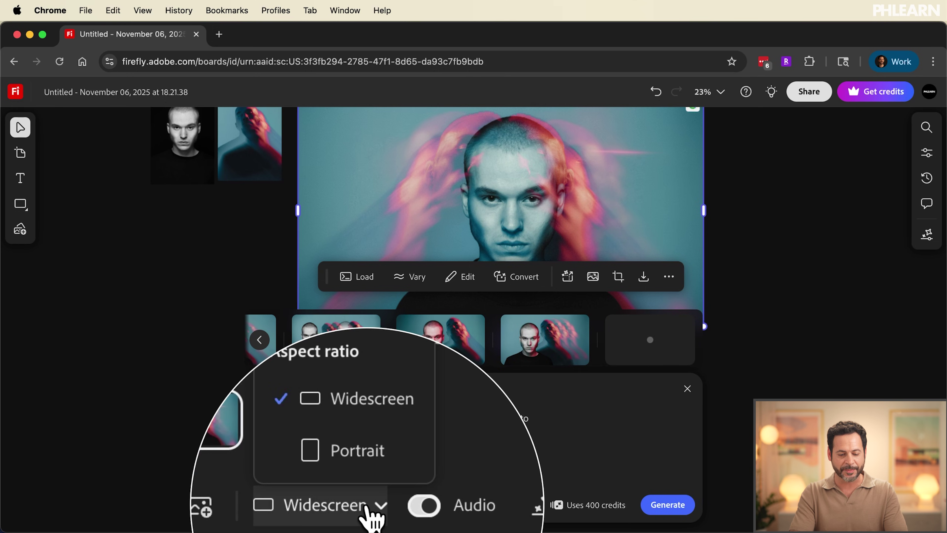
pyautogui.click(366, 485)
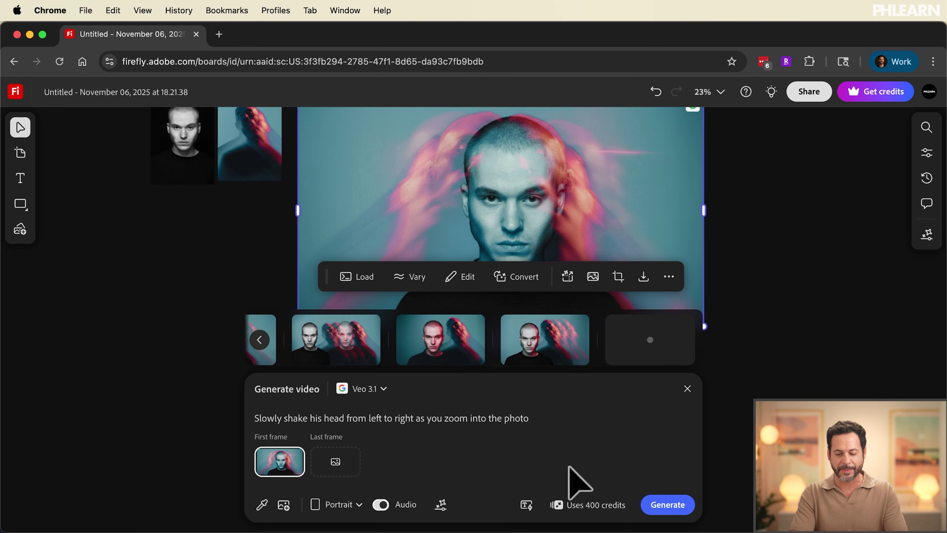
pyautogui.click(668, 504)
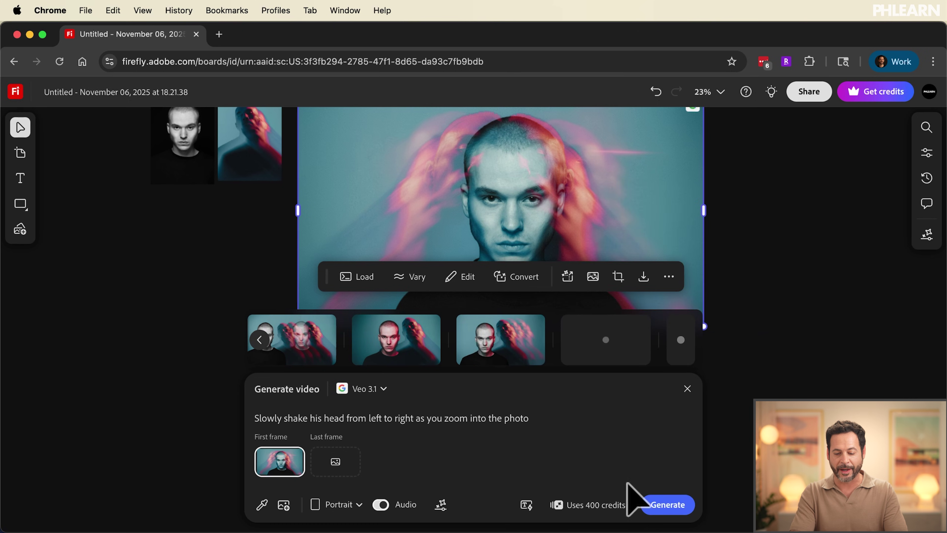
pyautogui.click(660, 507)
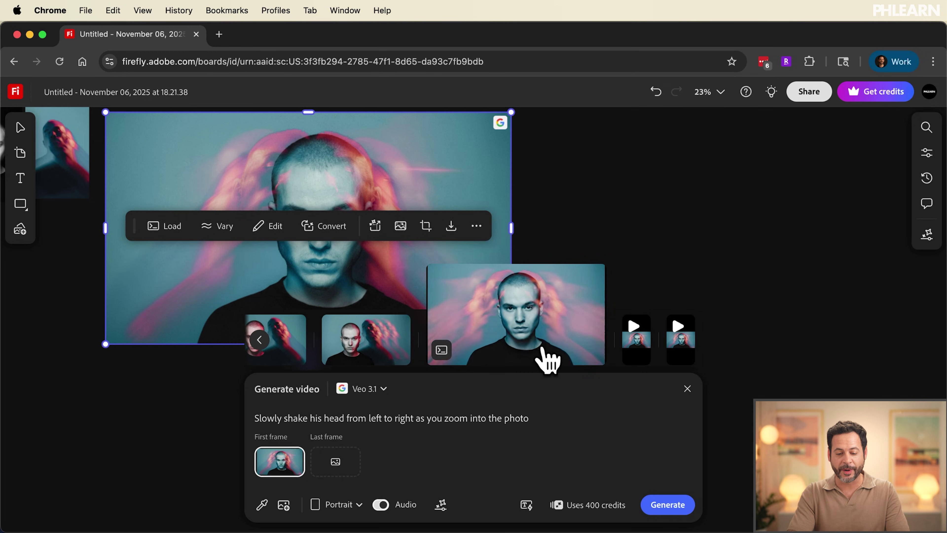
# Place the widescreen video on the board, enlarge it, and close the video generation panel
pyautogui.moveTo(546, 359); pyautogui.dragTo(559, 142)
pyautogui.hscroll(3, 559, 142)
pyautogui.scroll(-2, 559, 142)
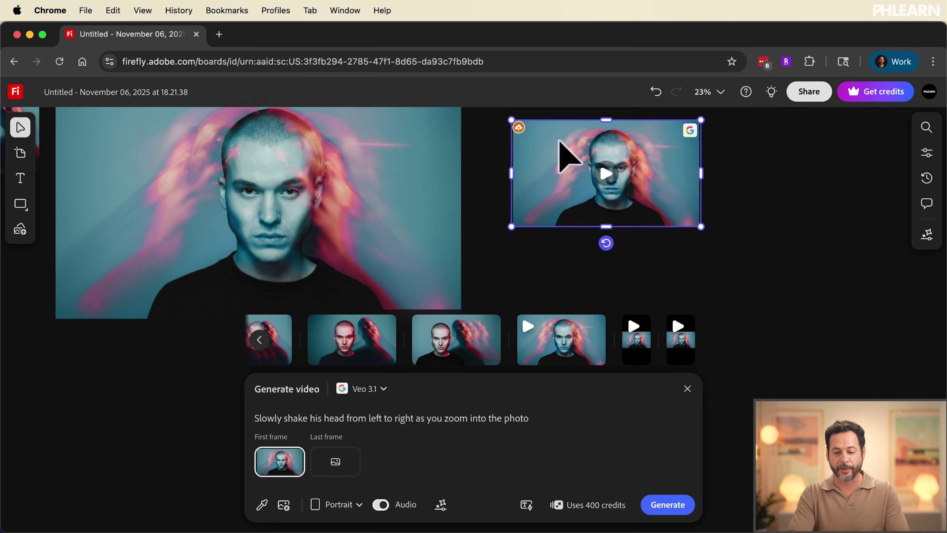
pyautogui.moveTo(703, 227); pyautogui.dragTo(932, 369)
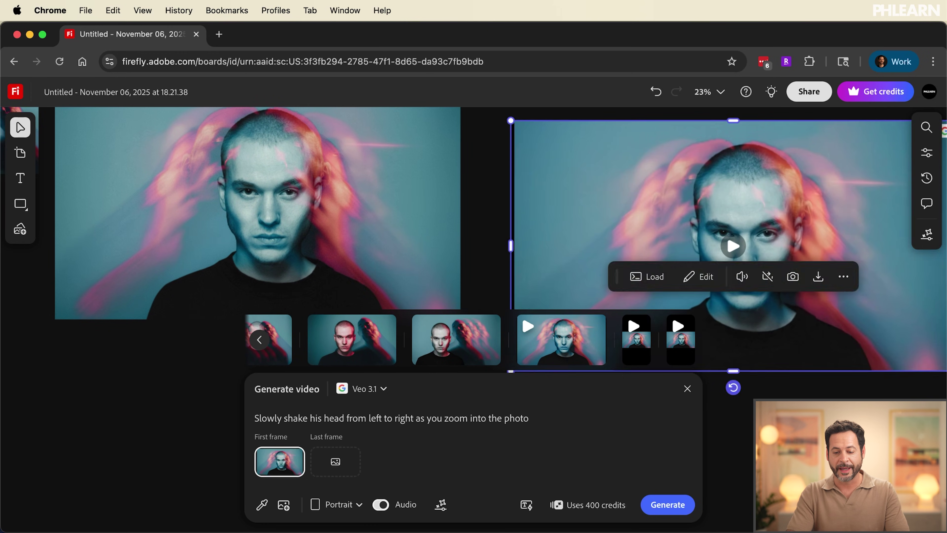
pyautogui.hscroll(3, 616, 224)
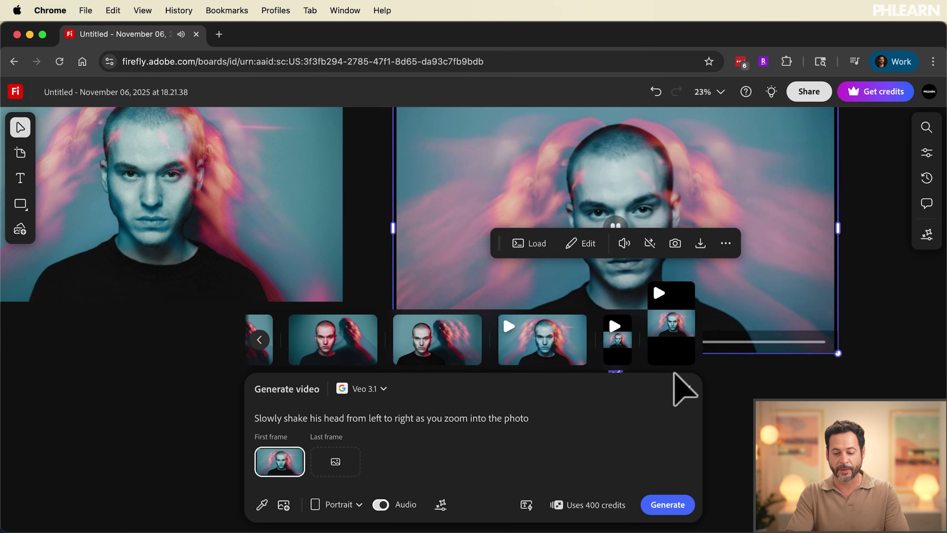
pyautogui.click(687, 389)
# Play back the middle and right portrait videos on the board
pyautogui.hscroll(1, 410, 395)
pyautogui.scroll(1, 411, 395)
pyautogui.hscroll(3, 390, 390)
pyautogui.scroll(2, 390, 391)
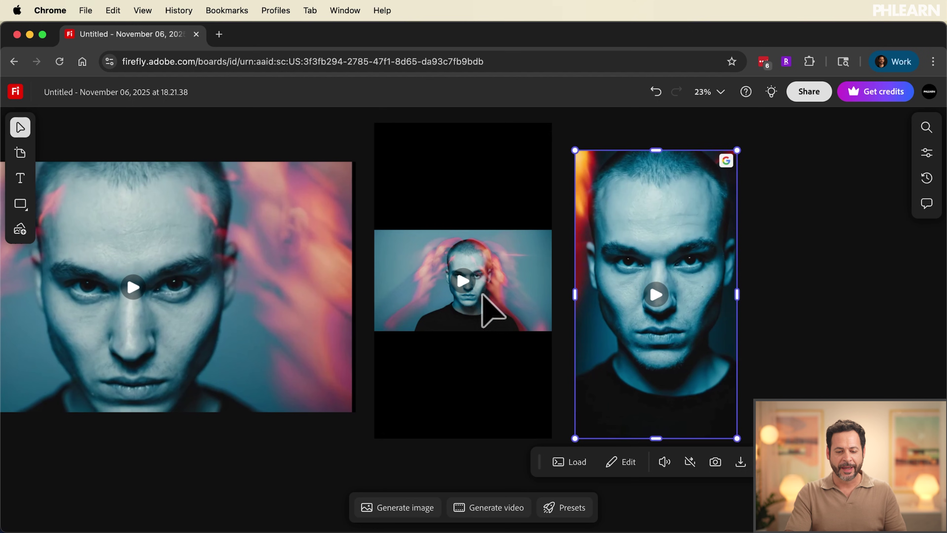
pyautogui.click(464, 284)
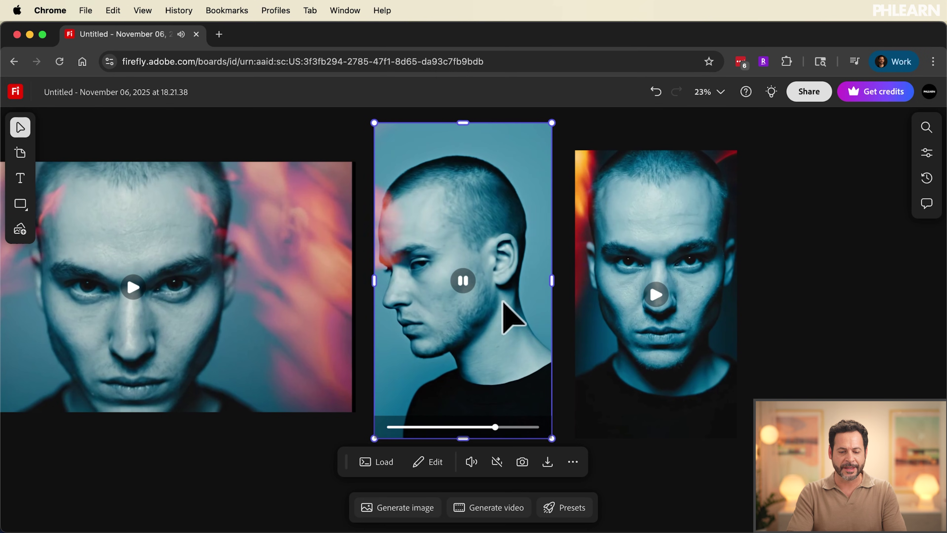
pyautogui.click(656, 292)
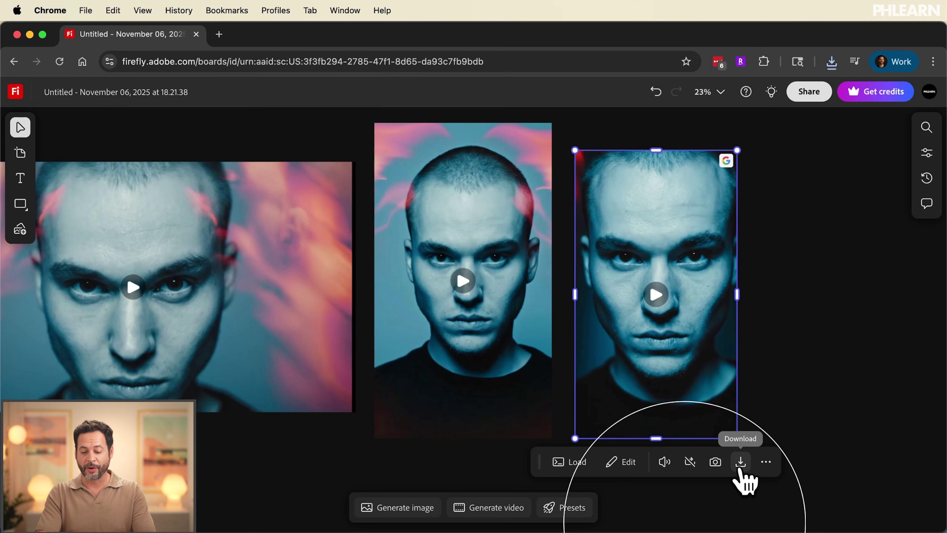
# Show the download options for the right-hand portrait Veo 3.1 clip
pyautogui.click(741, 463)
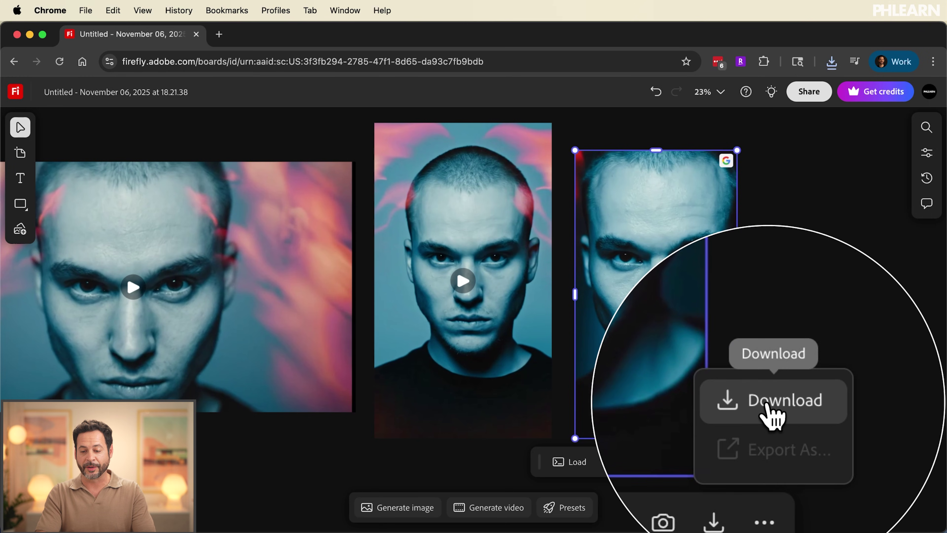